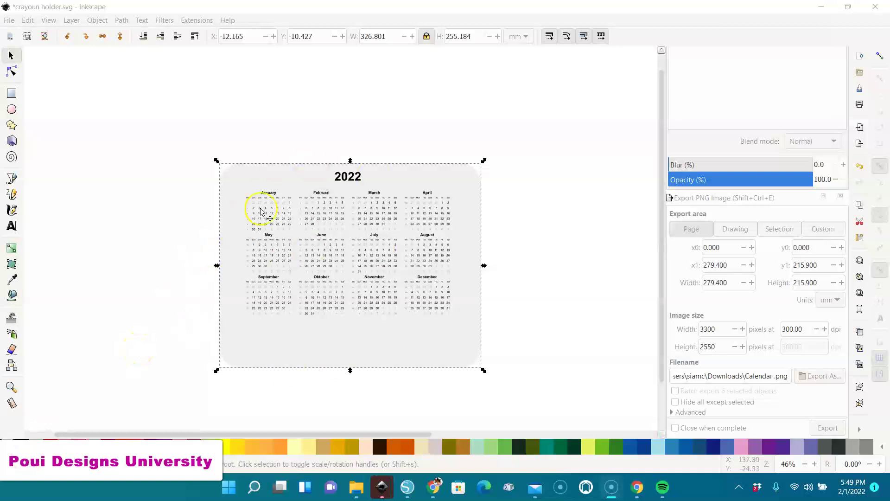
Step: Delete the old 2022 year calendar and its grey backing rectangle from the page
{"action": "left_click_drag", "start_coordinate": [536, 127], "coordinate": [184, 404]}
{"action": "key", "text": "Delete"}
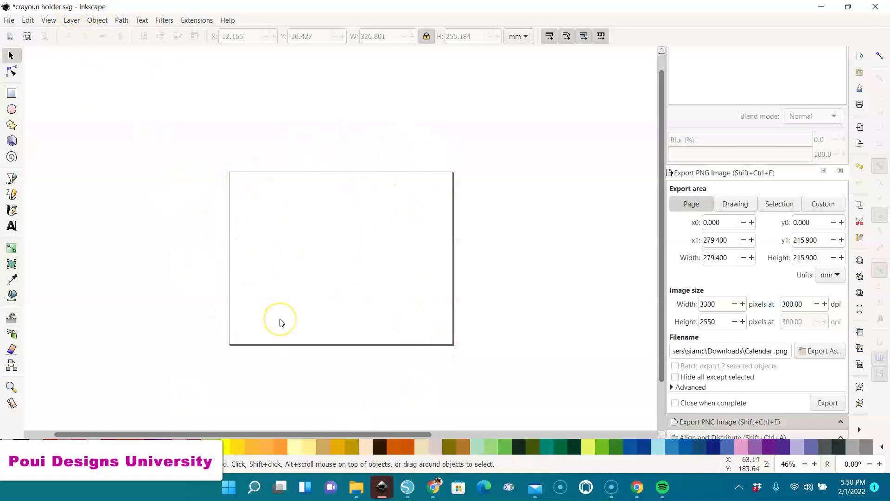
Step: Launch the Extensions > Render > Calendar dialog
{"action": "left_click", "coordinate": [358, 208]}
{"action": "left_click", "coordinate": [194, 22]}
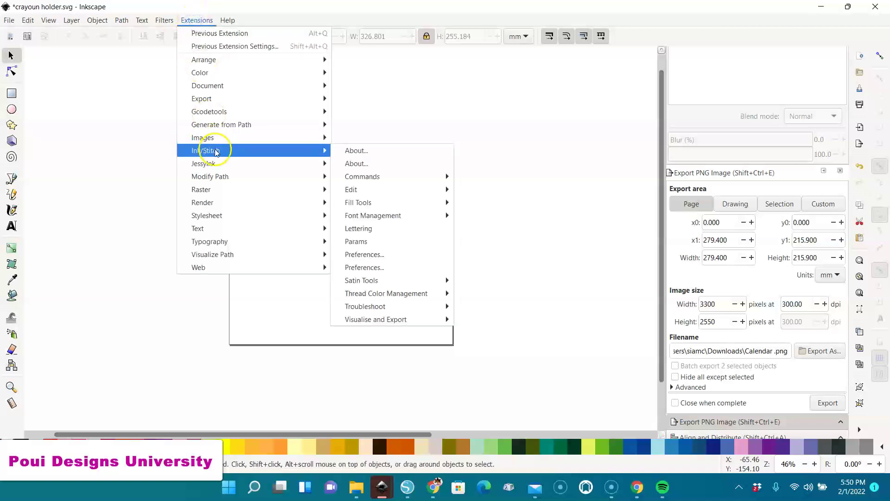
{"action": "mouse_move", "coordinate": [217, 207]}
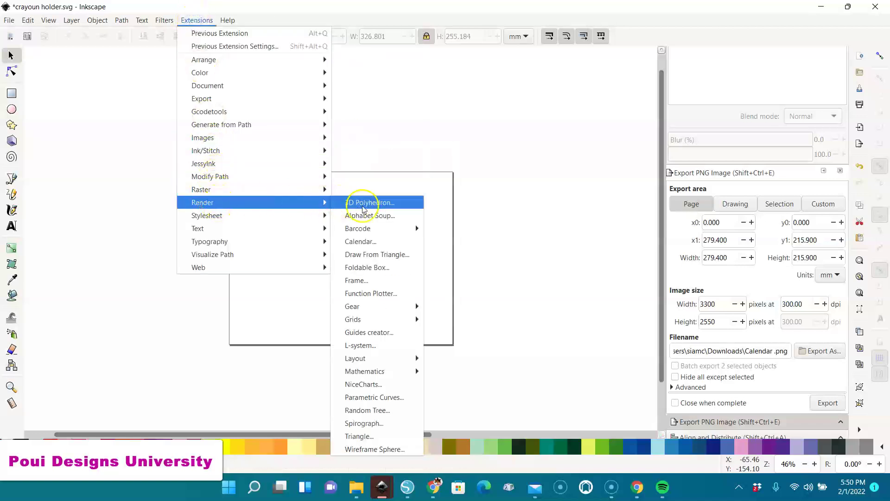
{"action": "left_click", "coordinate": [364, 242]}
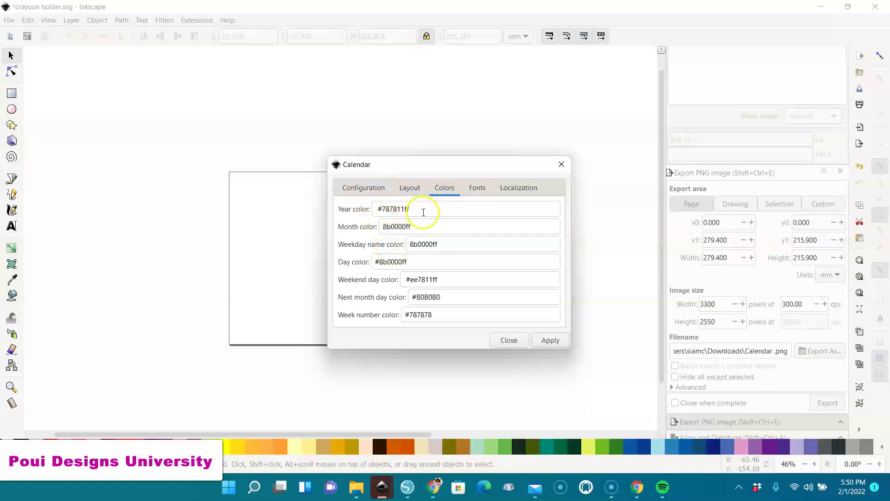
Step: Review the Colors and Layout options, including month width, then return to Configuration (year 2022, month 0)
{"action": "left_click", "coordinate": [362, 190]}
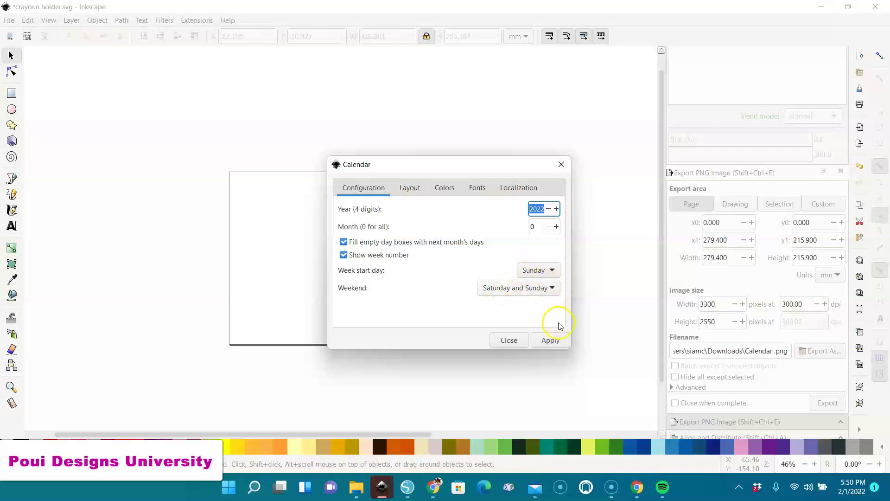
{"action": "left_click", "coordinate": [445, 190]}
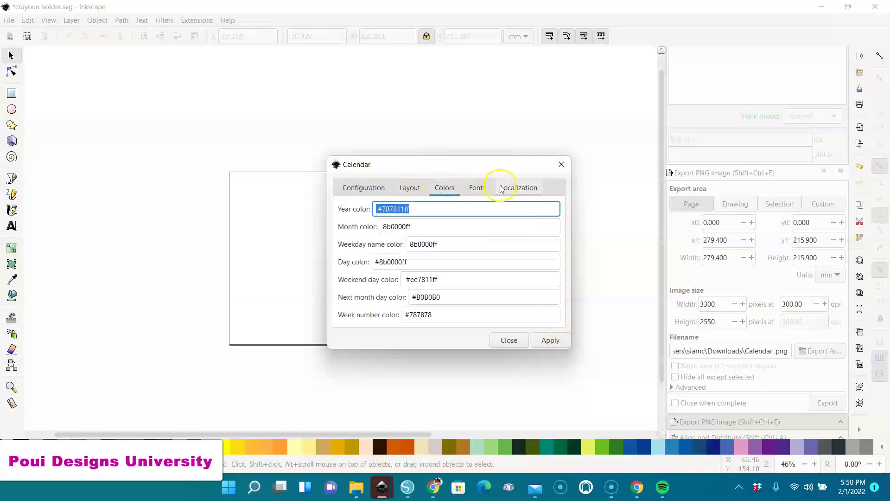
{"action": "left_click", "coordinate": [411, 189]}
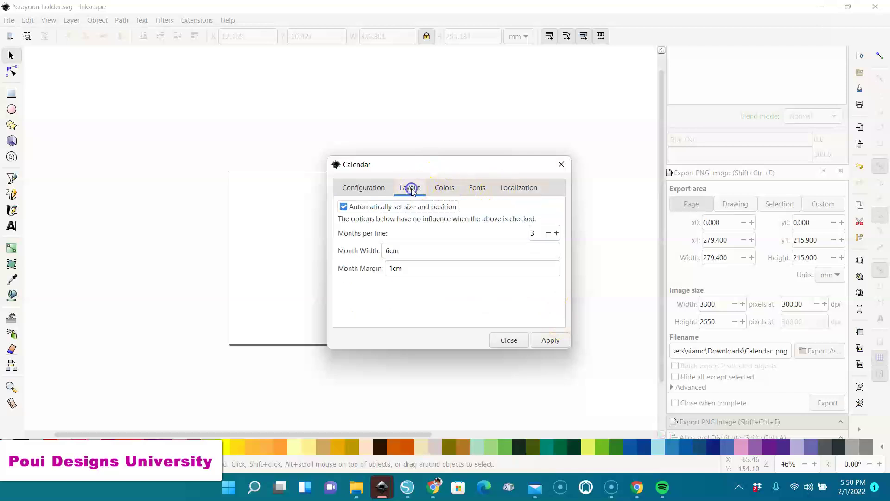
{"action": "left_click", "coordinate": [425, 258]}
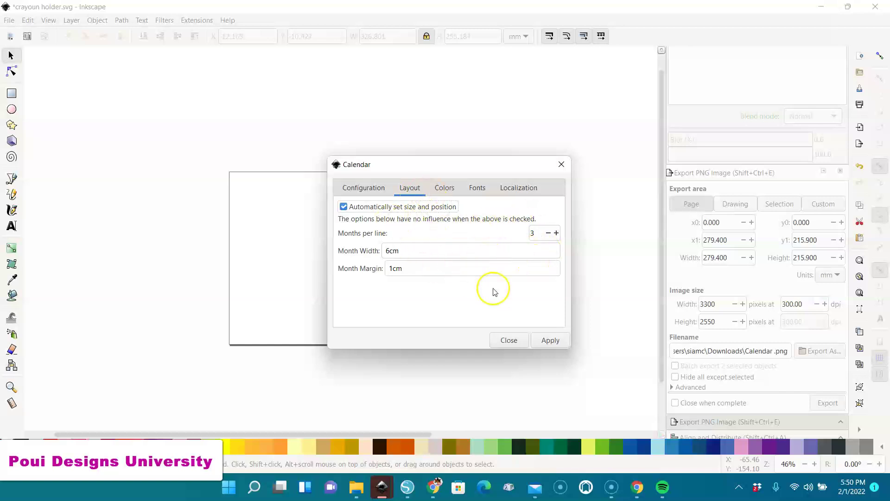
{"action": "left_click", "coordinate": [363, 188]}
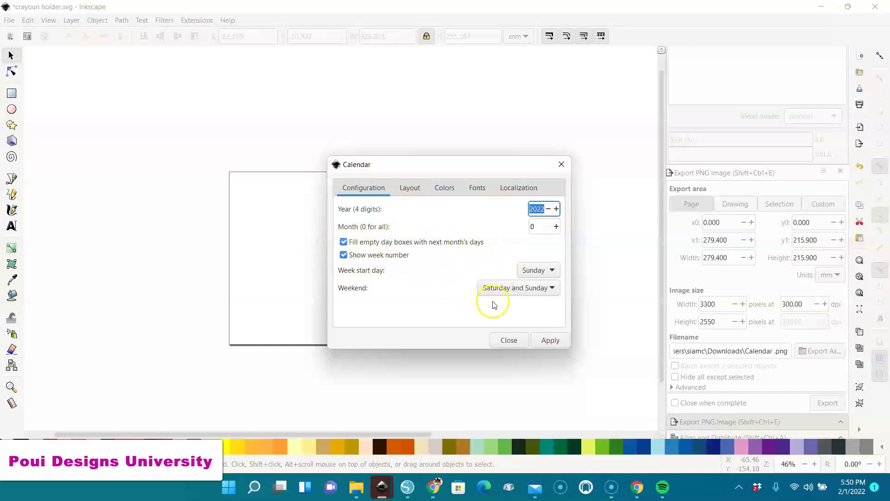
Step: Generate the full-year 2022 calendar and select it on the page
{"action": "left_click", "coordinate": [550, 341]}
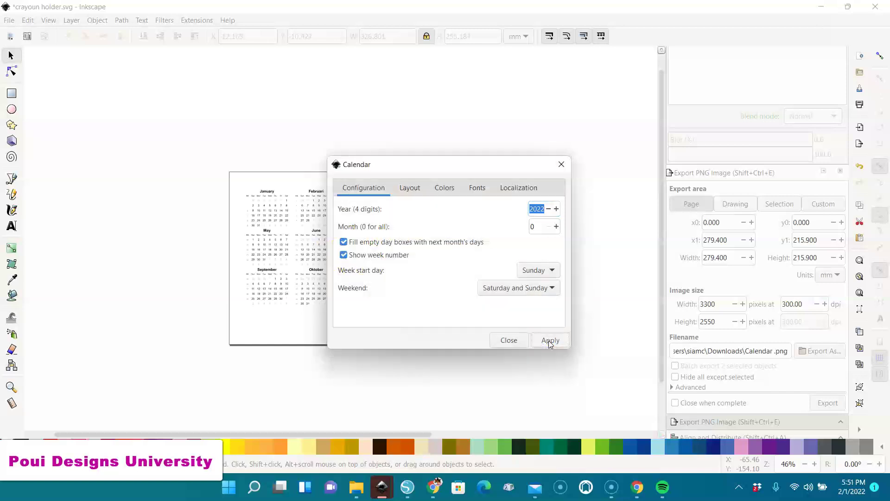
{"action": "left_click", "coordinate": [565, 166]}
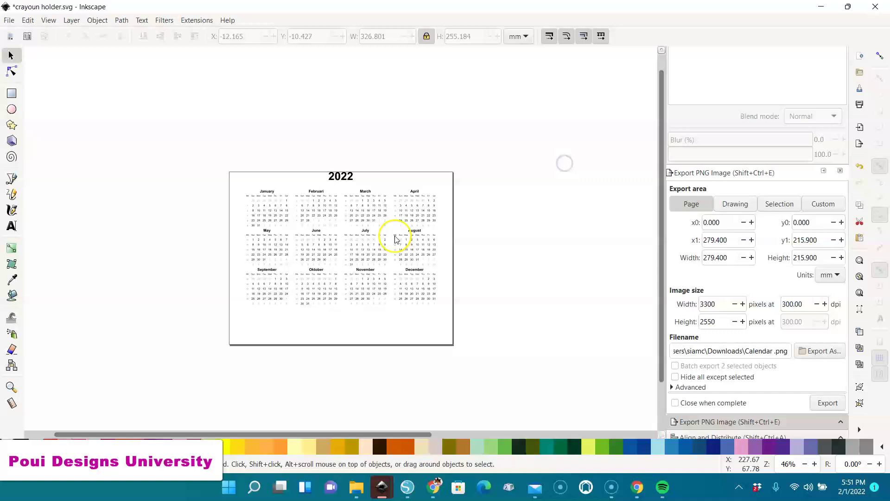
{"action": "left_click", "coordinate": [376, 256]}
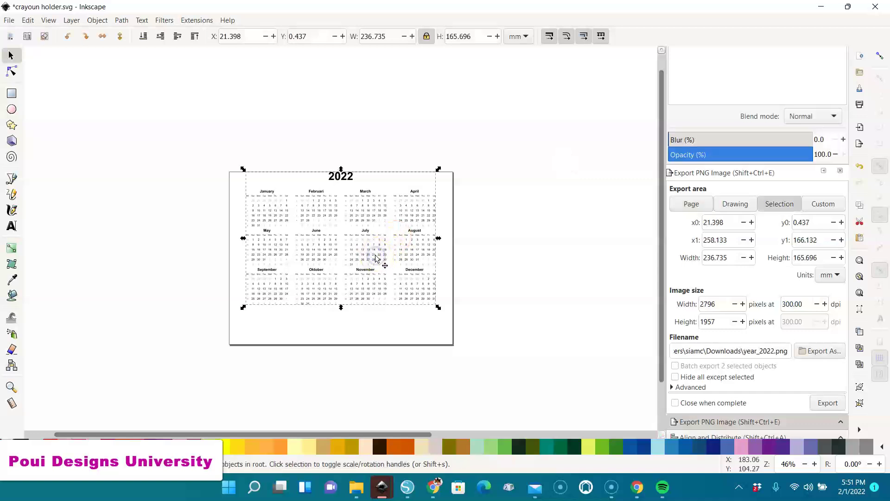
Step: Move the year calendar and scale it up to span the page width
{"action": "left_click_drag", "start_coordinate": [376, 258], "coordinate": [364, 297]}
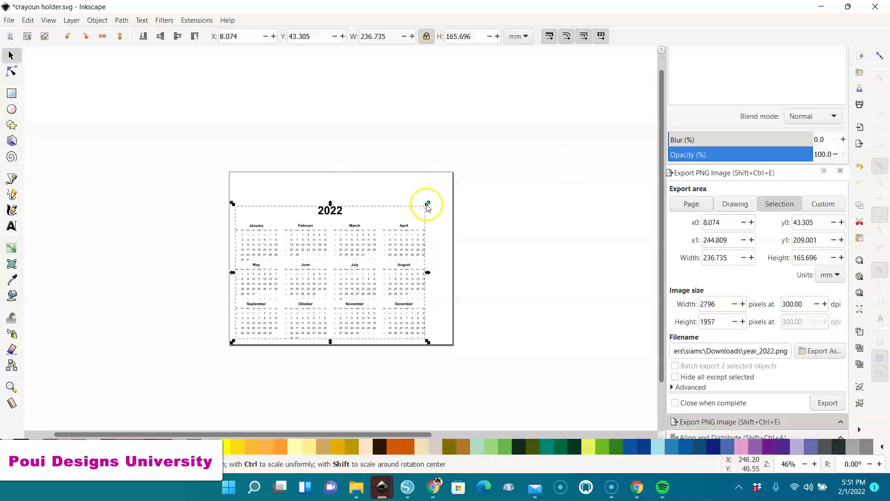
{"action": "left_click_drag", "start_coordinate": [427, 204], "coordinate": [453, 181]}
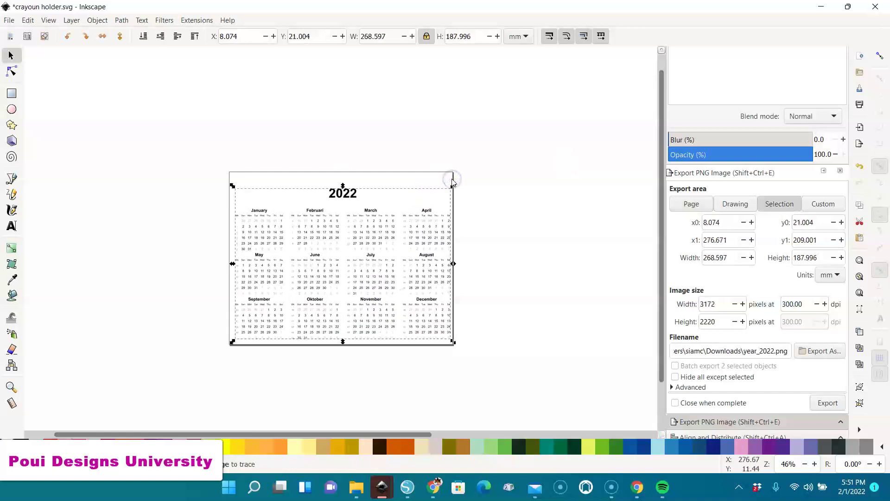
{"action": "key", "text": "5"}
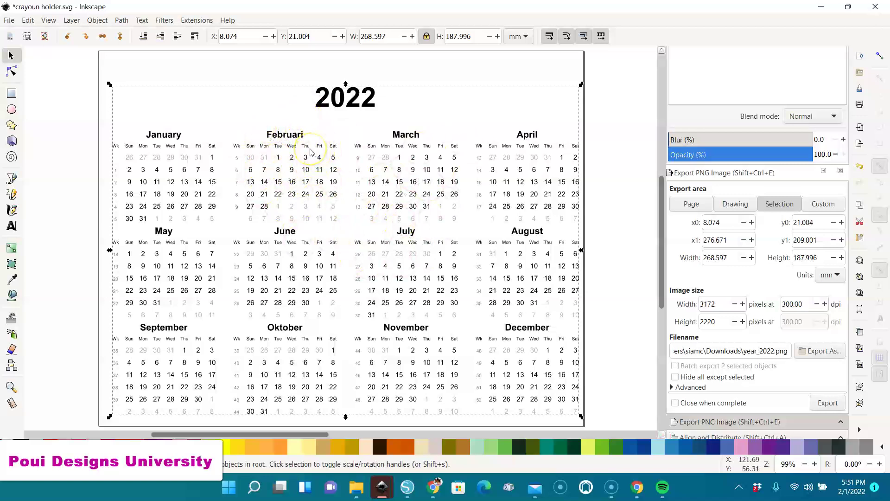
{"action": "key", "text": "minus"}
Step: Delete the year calendar and reopen the Render > Calendar extension settings
{"action": "key", "text": "Delete"}
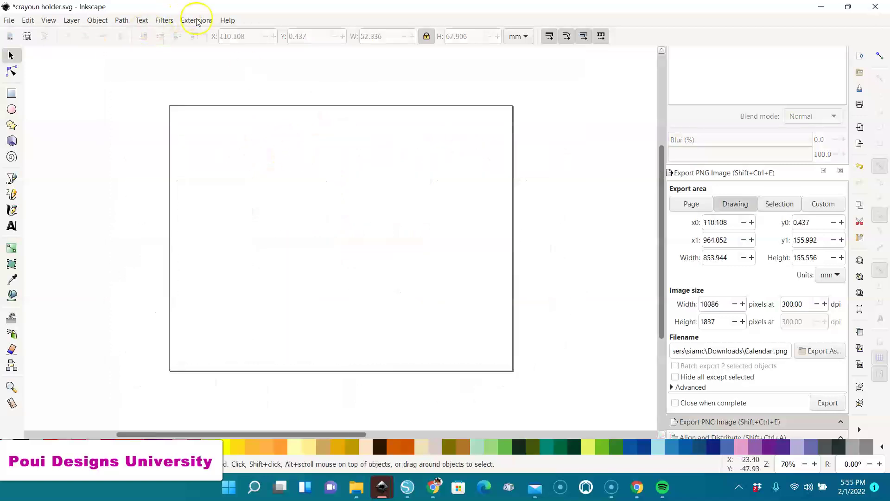
{"action": "left_click", "coordinate": [196, 20]}
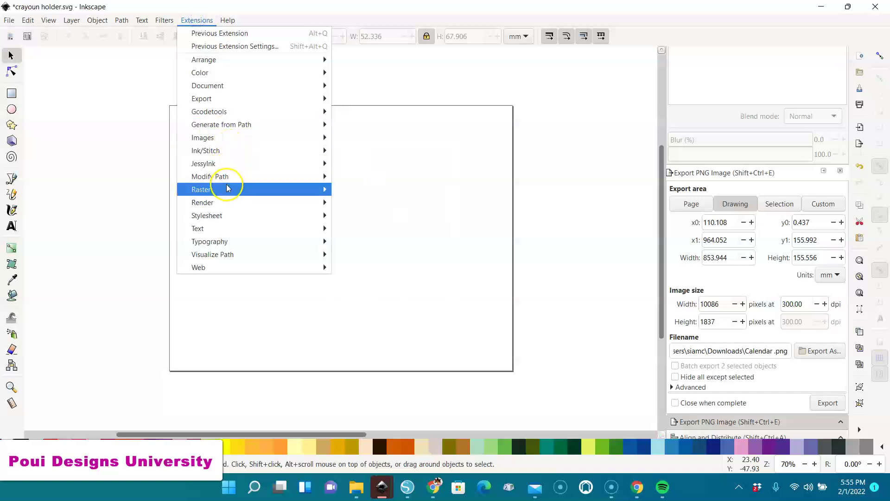
{"action": "mouse_move", "coordinate": [228, 192]}
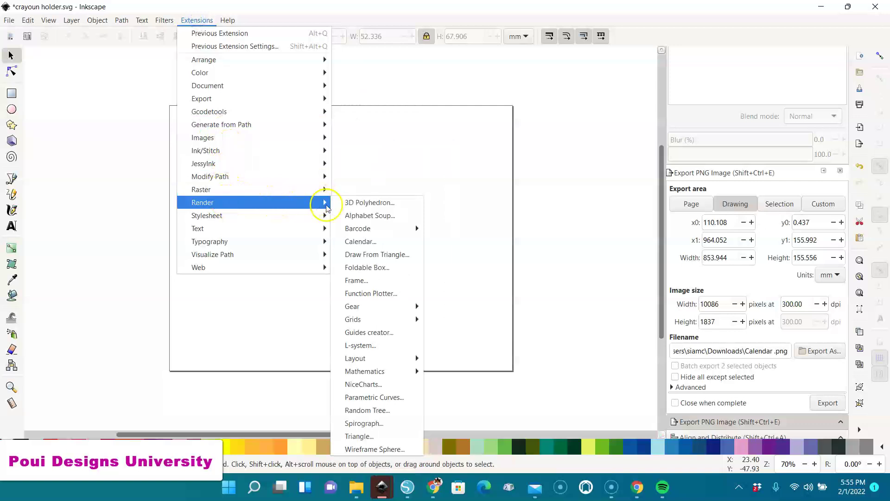
{"action": "left_click", "coordinate": [358, 241]}
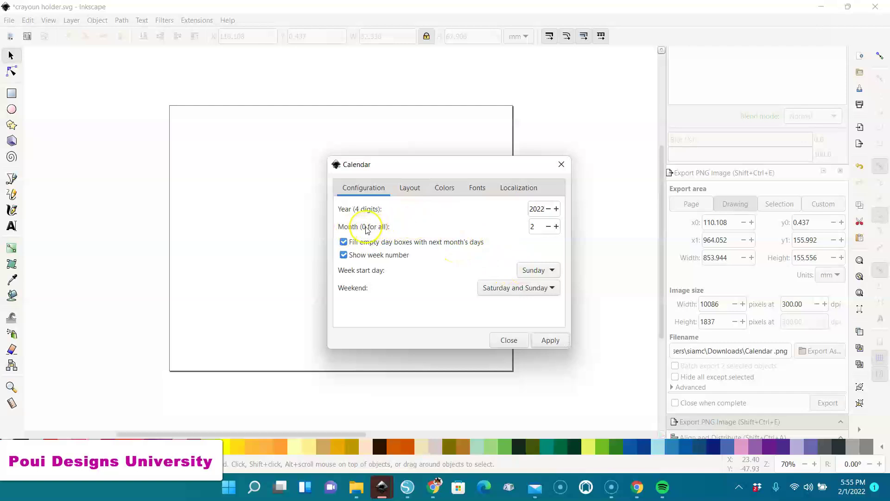
Step: Generate a January 2022 test calendar with month set to 1
{"action": "left_click", "coordinate": [549, 228]}
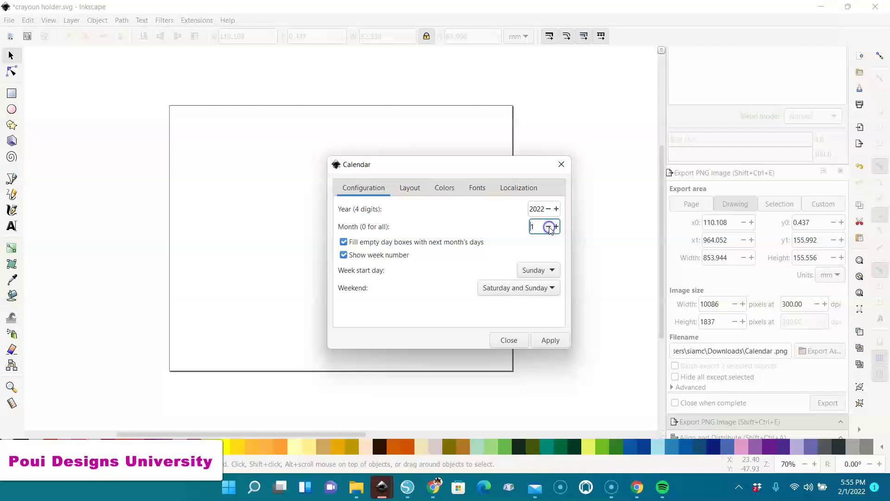
{"action": "left_click", "coordinate": [550, 342]}
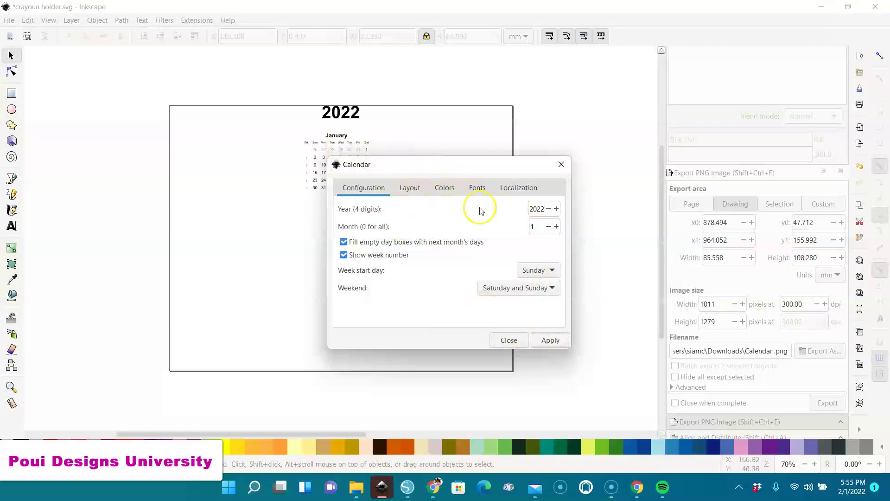
{"action": "left_click_drag", "start_coordinate": [464, 167], "coordinate": [535, 170]}
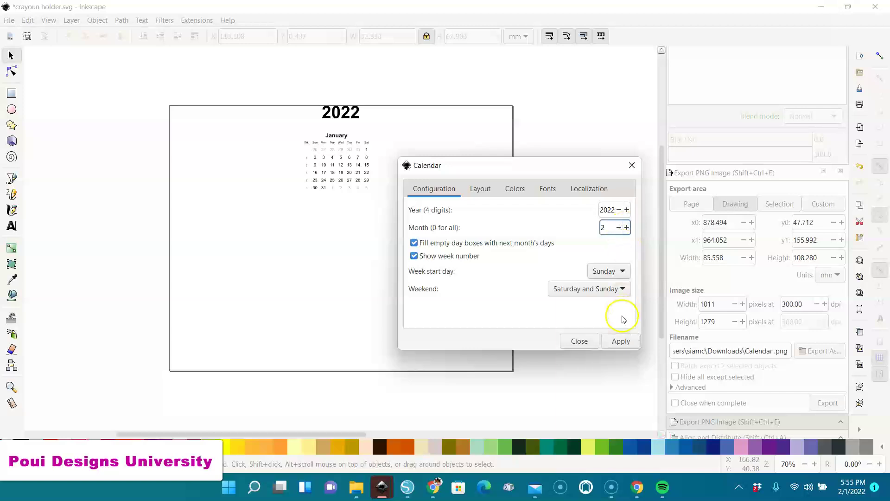
Step: Generate the February 2022 calendar, move it right, and select the January one
{"action": "left_click", "coordinate": [621, 342]}
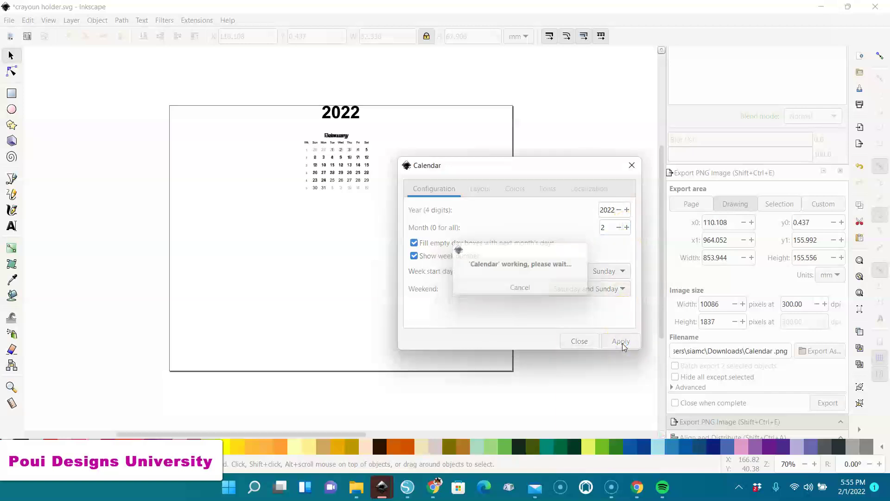
{"action": "left_click", "coordinate": [631, 165]}
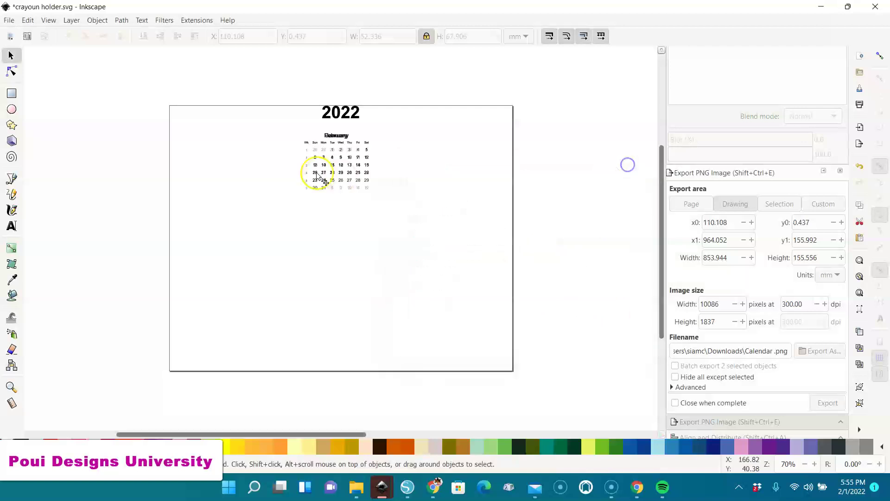
{"action": "left_click_drag", "start_coordinate": [323, 175], "coordinate": [421, 199]}
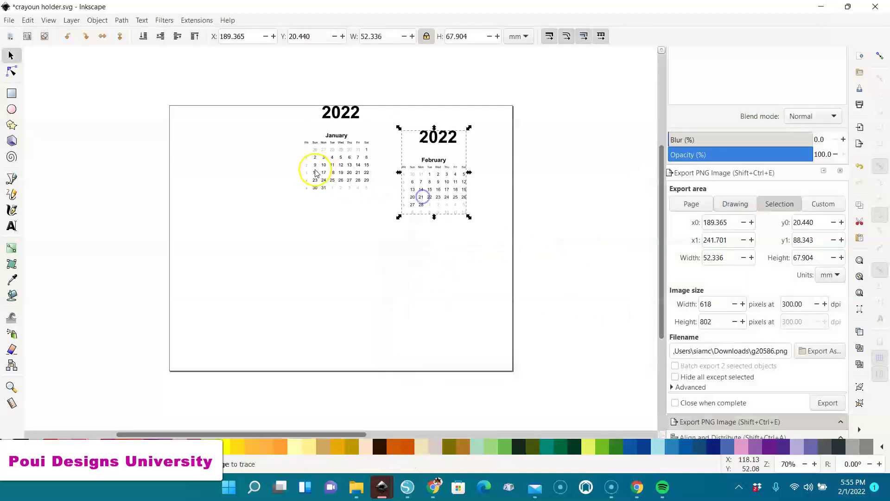
{"action": "left_click", "coordinate": [338, 176]}
Step: Delete the January calendar and enlarge the February calendar proportionally
{"action": "key", "text": "Delete"}
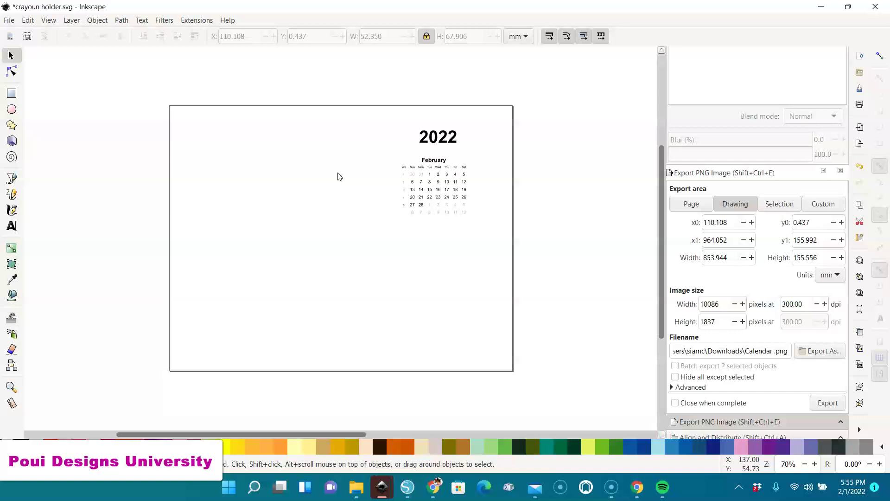
{"action": "left_click", "coordinate": [414, 185]}
{"action": "left_click_drag", "start_coordinate": [401, 214], "coordinate": [65, 352]}
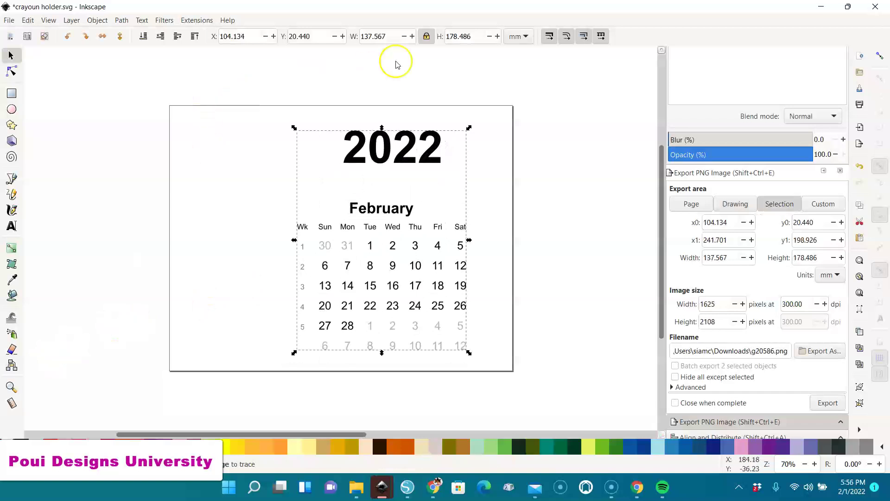
{"action": "left_click", "coordinate": [353, 249]}
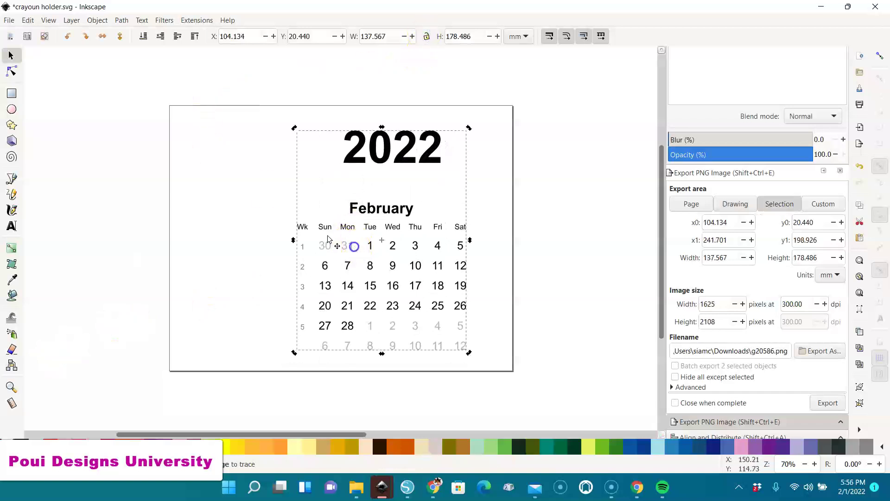
Step: Set the US Letter page to portrait orientation in Document Properties
{"action": "left_click", "coordinate": [9, 20]}
{"action": "left_click", "coordinate": [58, 204]}
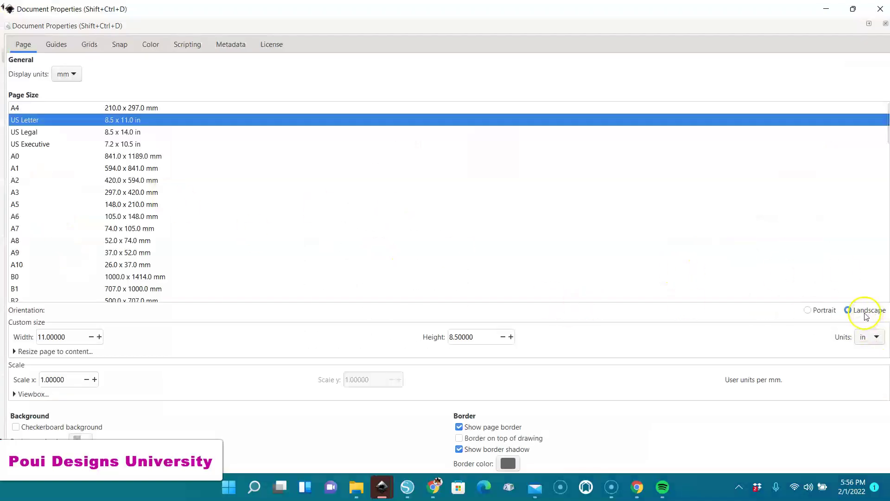
{"action": "left_click", "coordinate": [809, 309]}
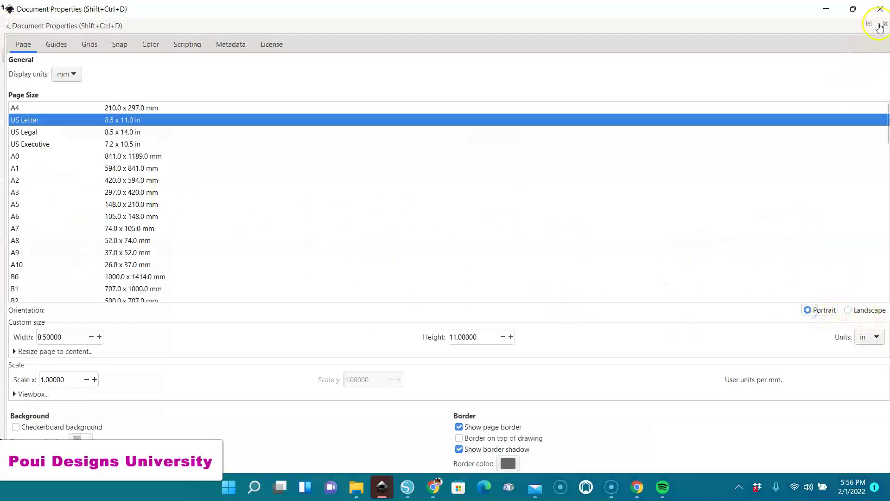
{"action": "left_click", "coordinate": [880, 8]}
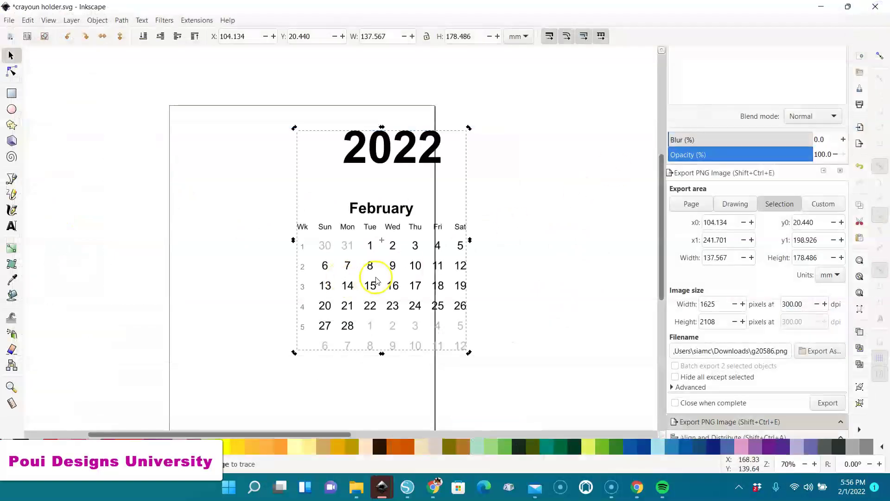
Step: Align the February calendar to the page's left edge, stretch it to page width, and lower it slightly
{"action": "left_click_drag", "start_coordinate": [392, 284], "coordinate": [267, 321]}
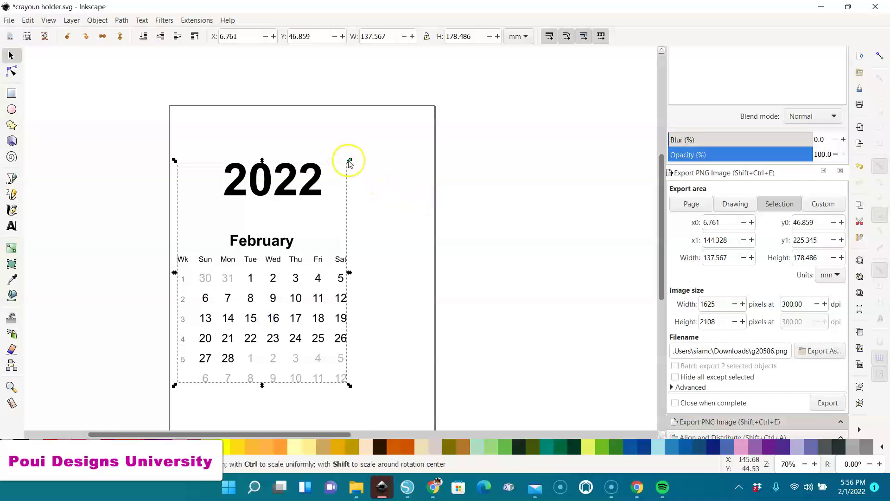
{"action": "left_click_drag", "start_coordinate": [348, 158], "coordinate": [431, 121]}
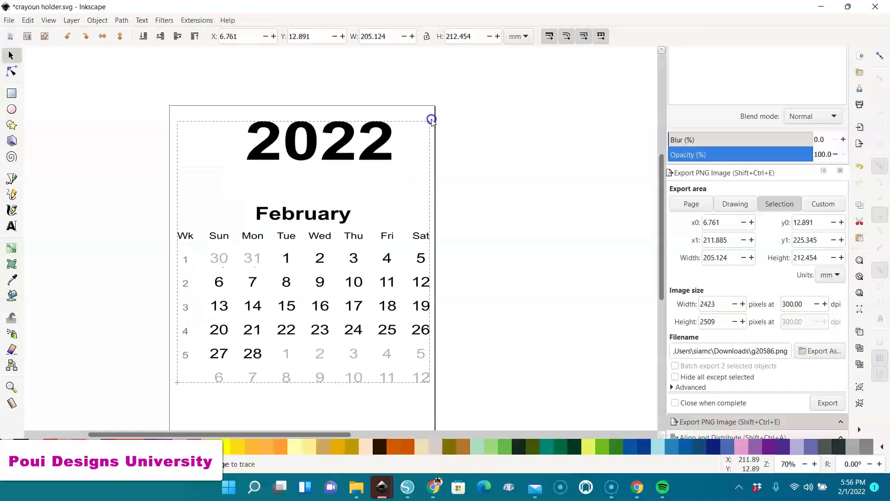
{"action": "left_click_drag", "start_coordinate": [318, 376], "coordinate": [320, 389]}
{"action": "key", "text": "minus"}
{"action": "left_click", "coordinate": [313, 341]}
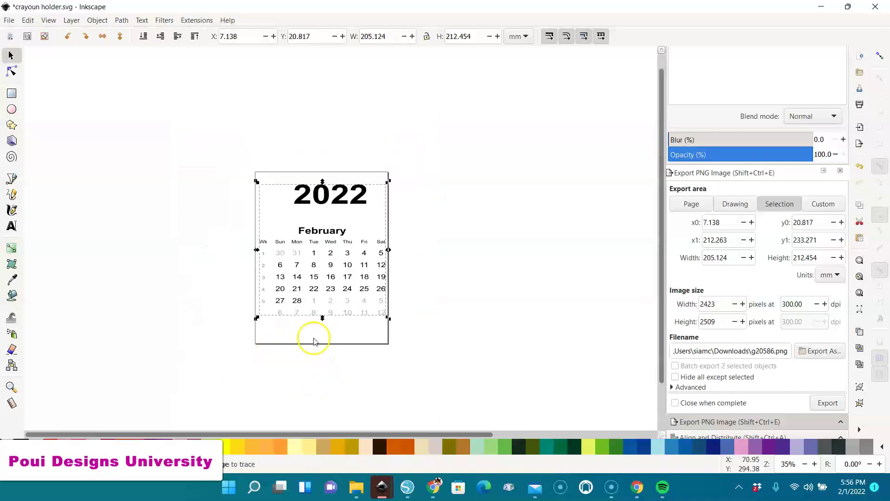
{"action": "key", "text": "3"}
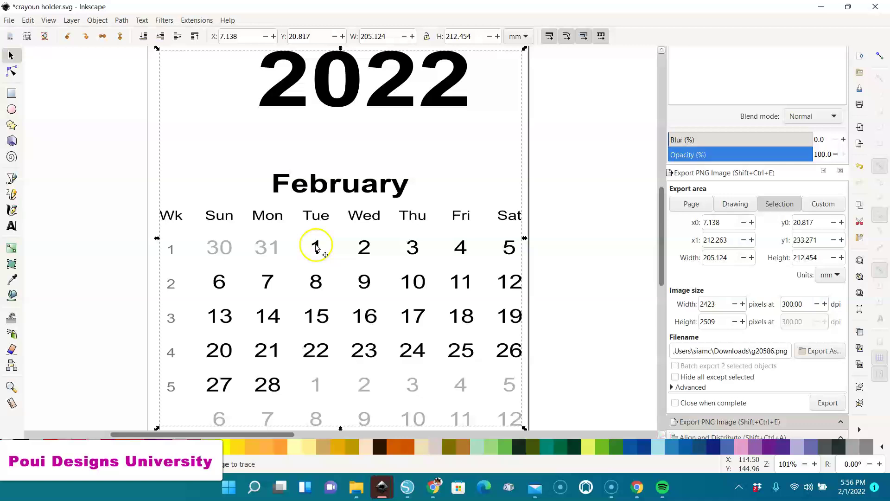